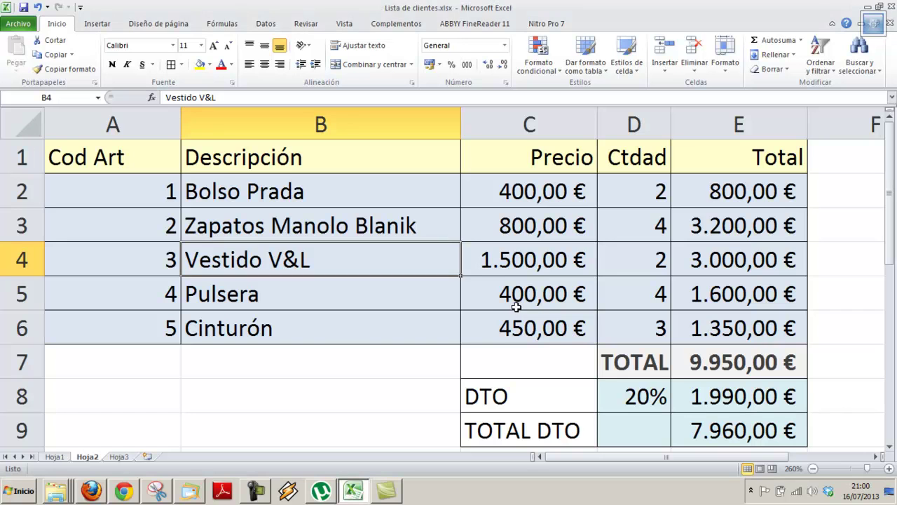
# Zoom the worksheet out and take a first look at the print preview.
pyautogui.click(813, 468)
pyautogui.click(814, 468)
pyautogui.click(814, 469)
pyautogui.click(814, 468)
pyautogui.click(813, 468)
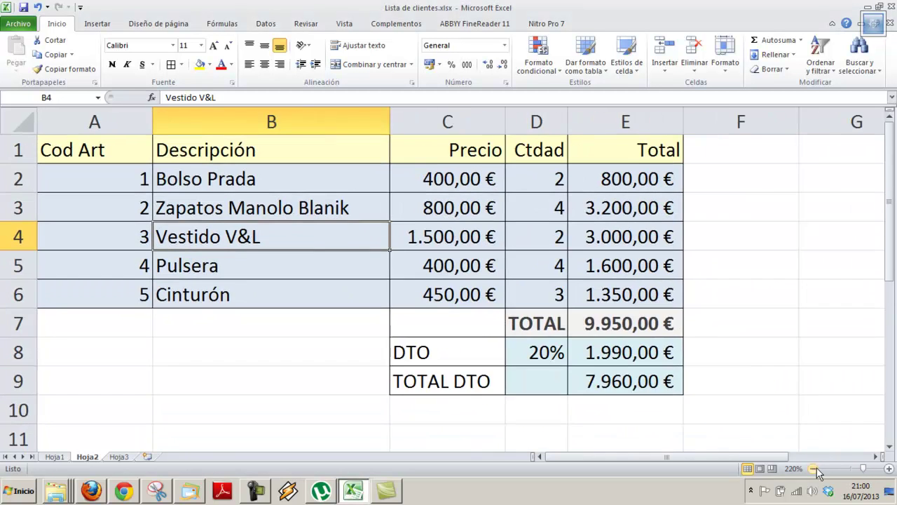
pyautogui.click(813, 469)
pyautogui.click(813, 468)
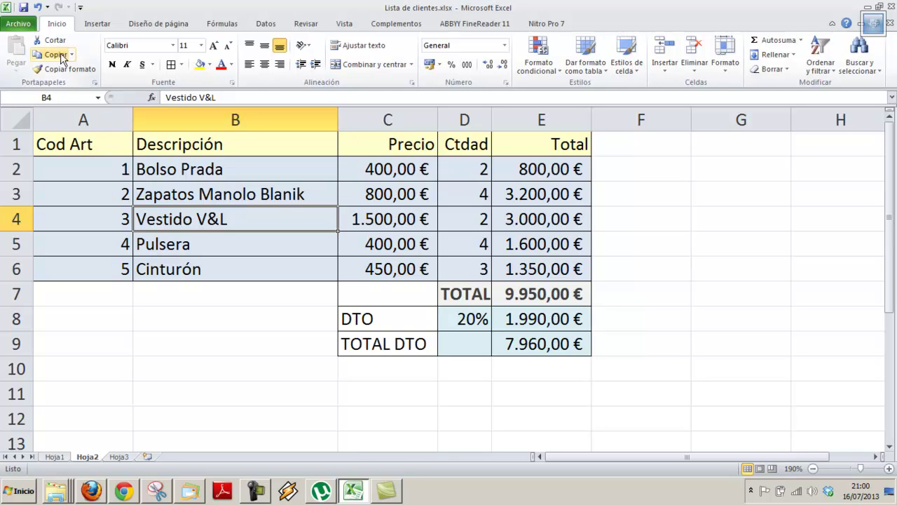
pyautogui.click(25, 28)
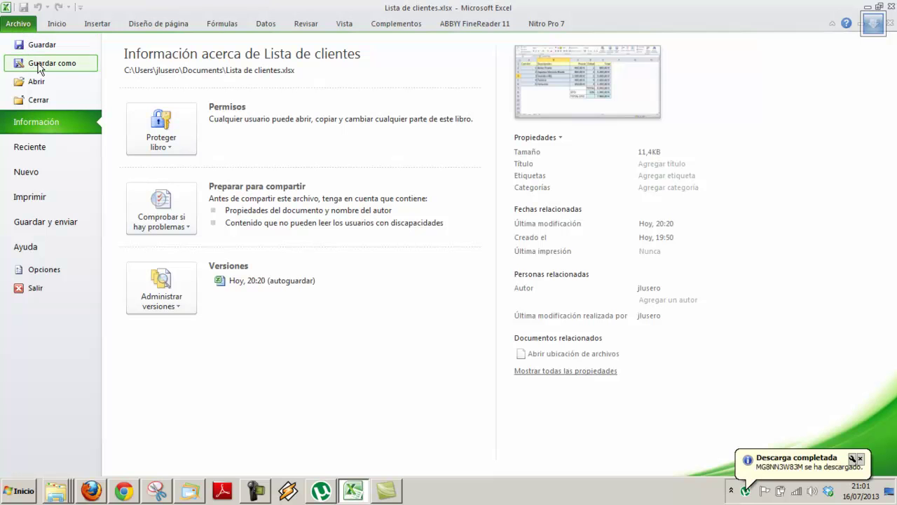
pyautogui.click(50, 197)
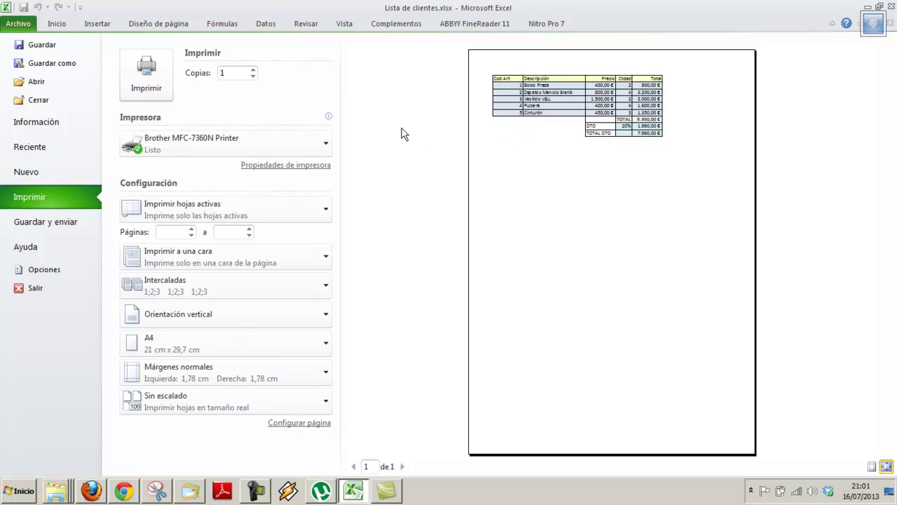
pyautogui.click(56, 28)
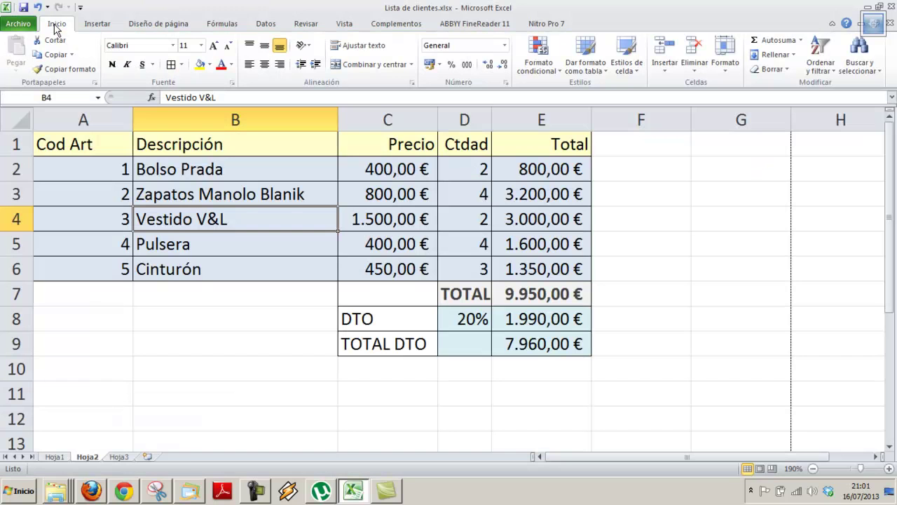
# Select the Lista de clientes table A1:E9 and show its print preview.
pyautogui.moveTo(103, 144)
pyautogui.mouseDown()
pyautogui.moveTo(495, 296)
pyautogui.moveTo(533, 339)
pyautogui.mouseUp()
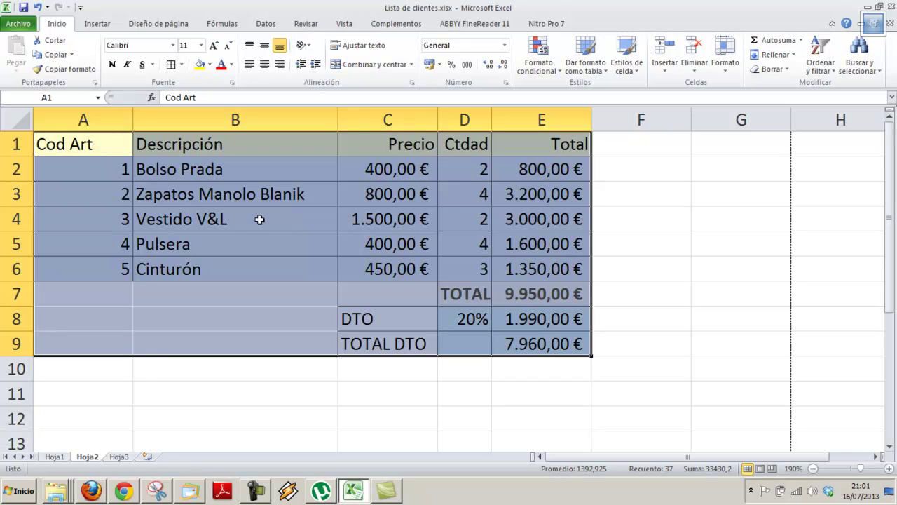
pyautogui.click(30, 21)
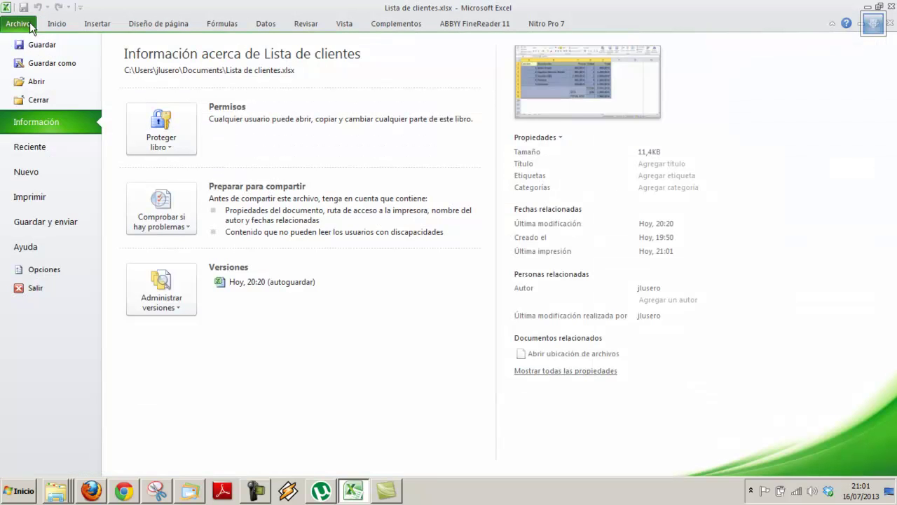
pyautogui.click(55, 200)
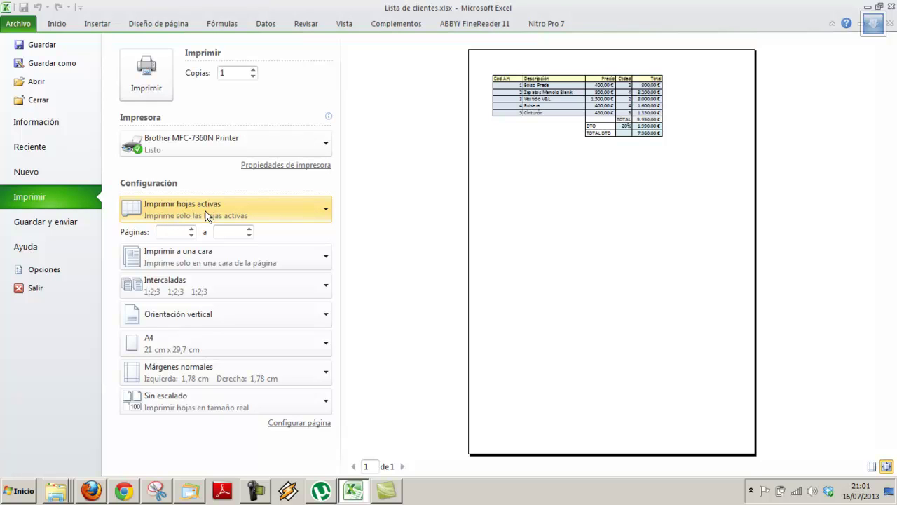
# Print only the current selection, in landscape orientation.
pyautogui.click(207, 216)
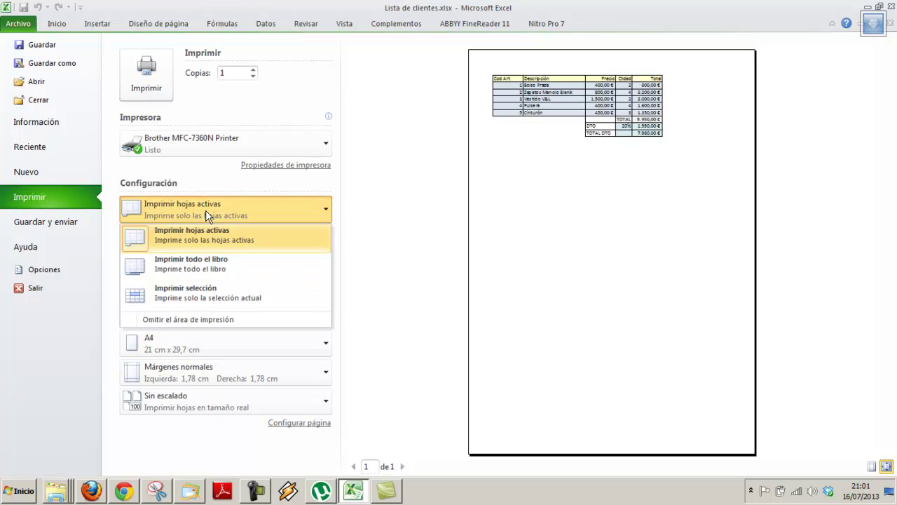
pyautogui.click(193, 293)
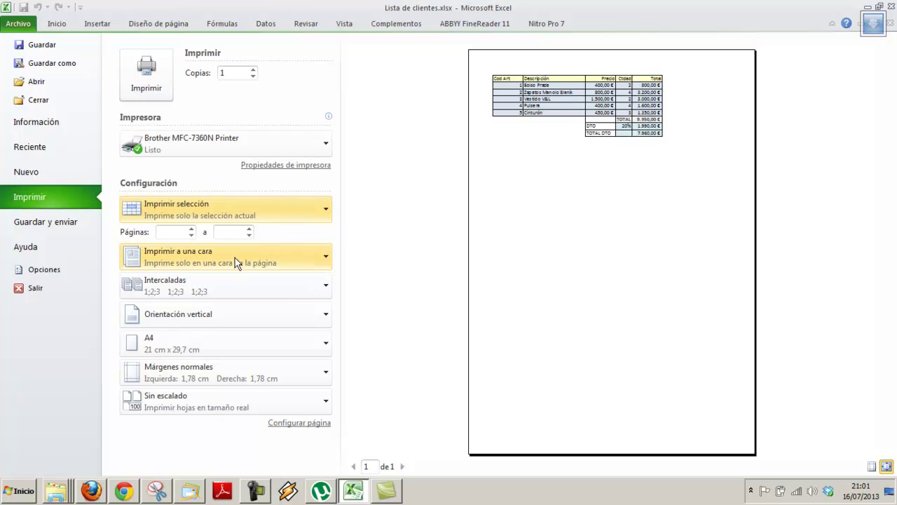
pyautogui.click(225, 311)
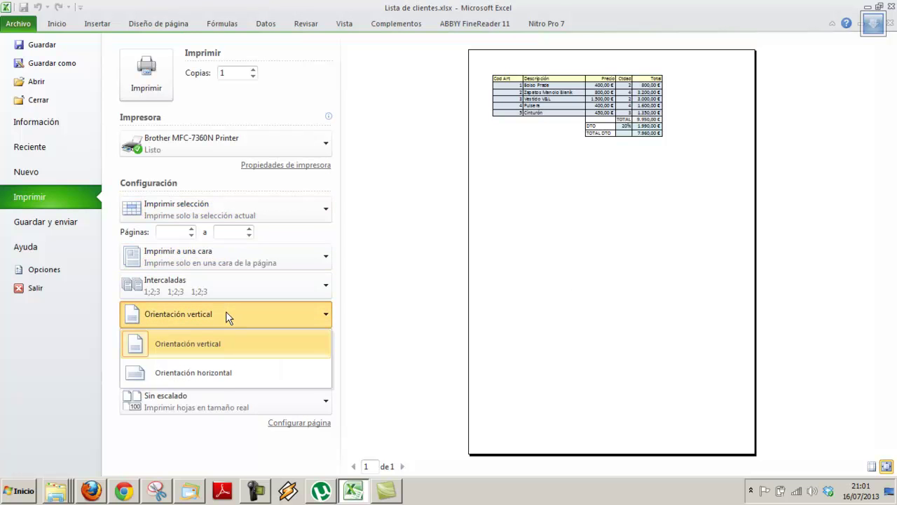
pyautogui.click(217, 375)
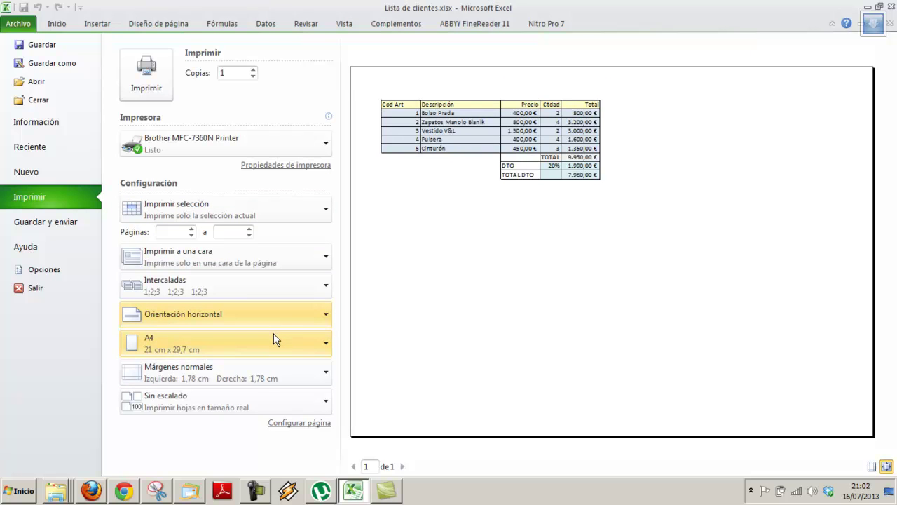
# Try the scaling options, settling on fitting all columns onto one page.
pyautogui.click(266, 397)
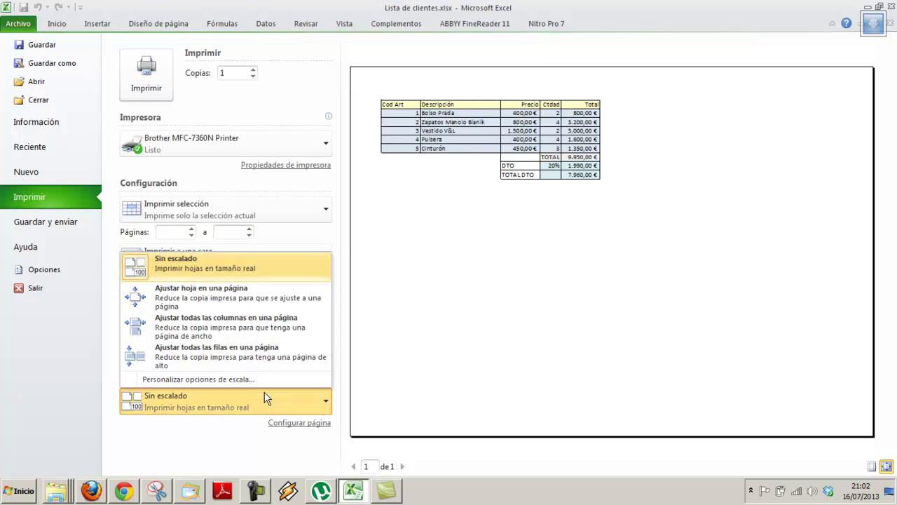
pyautogui.click(267, 303)
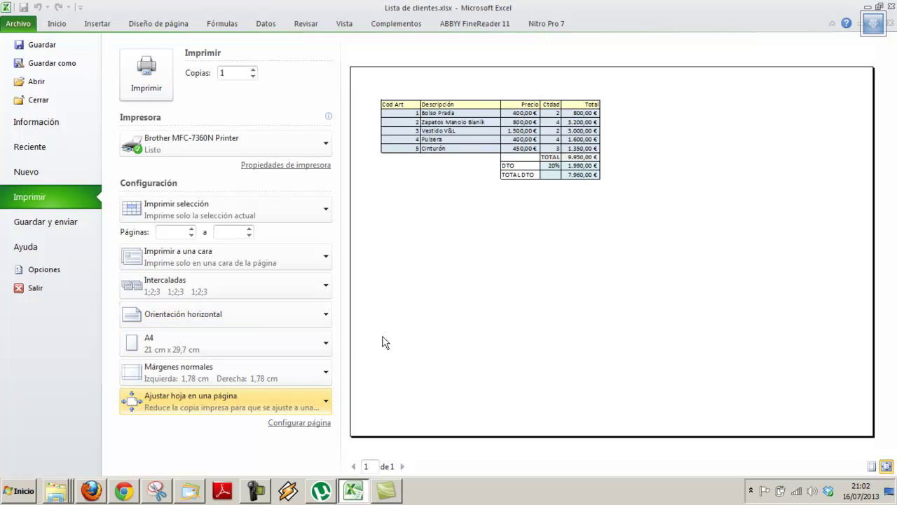
pyautogui.click(293, 396)
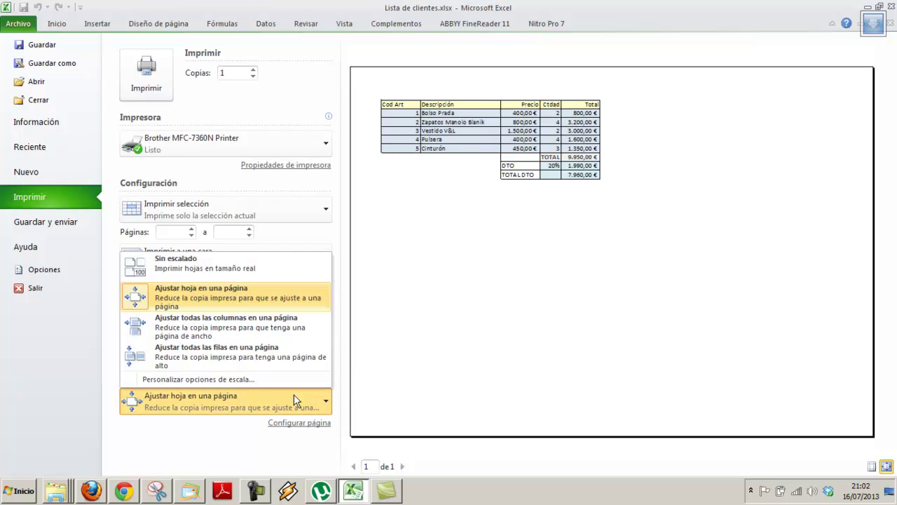
pyautogui.click(268, 332)
pyautogui.click(251, 405)
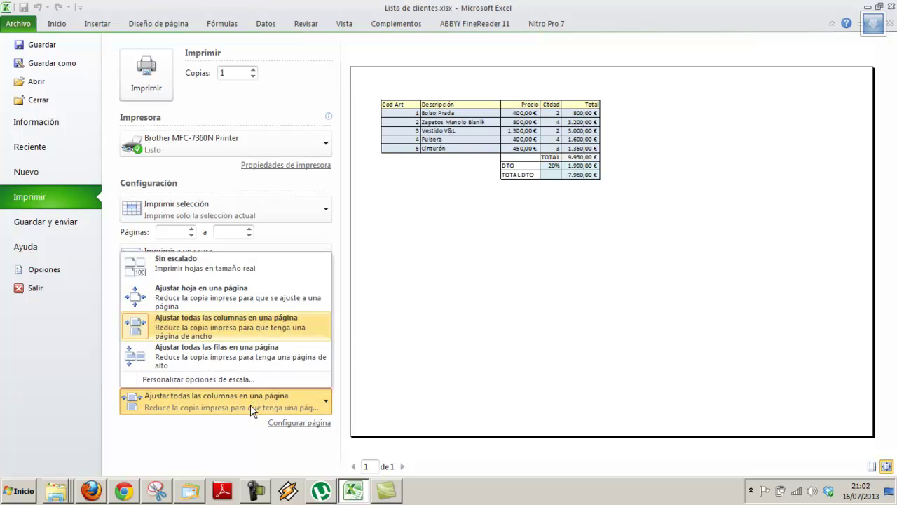
pyautogui.click(256, 364)
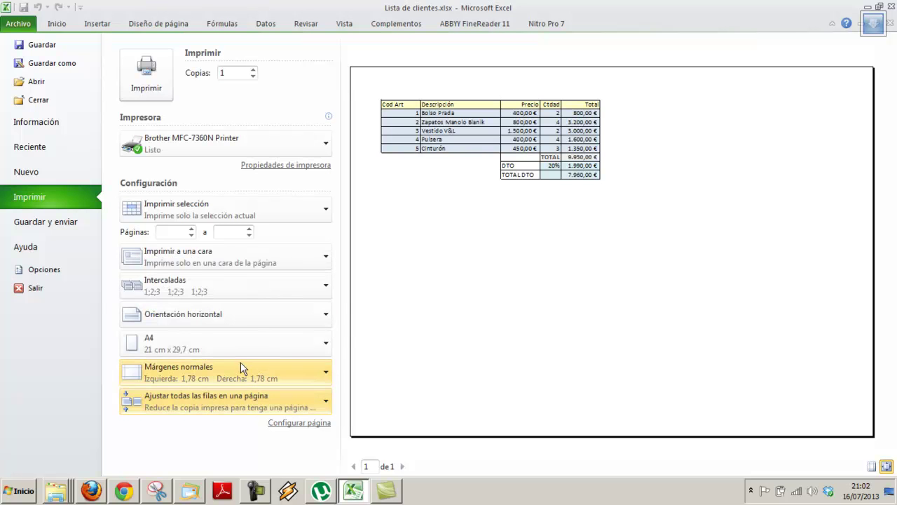
pyautogui.click(218, 387)
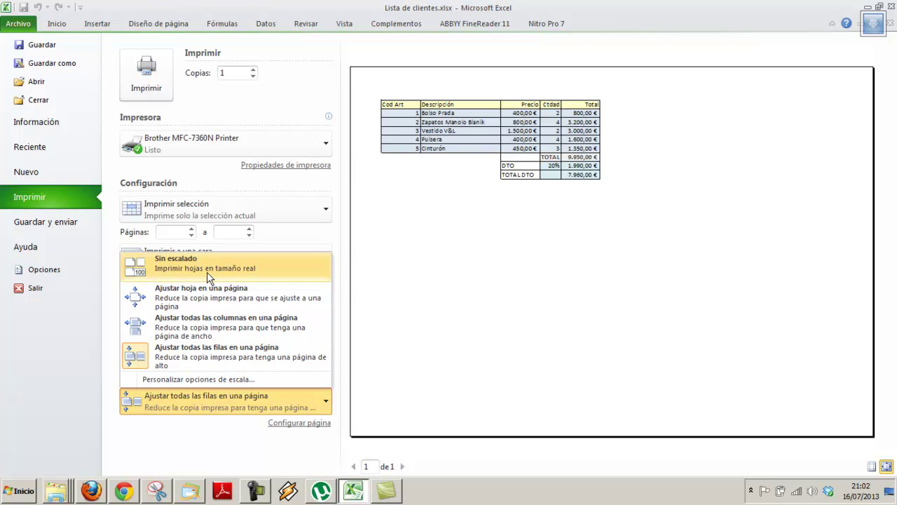
pyautogui.click(208, 326)
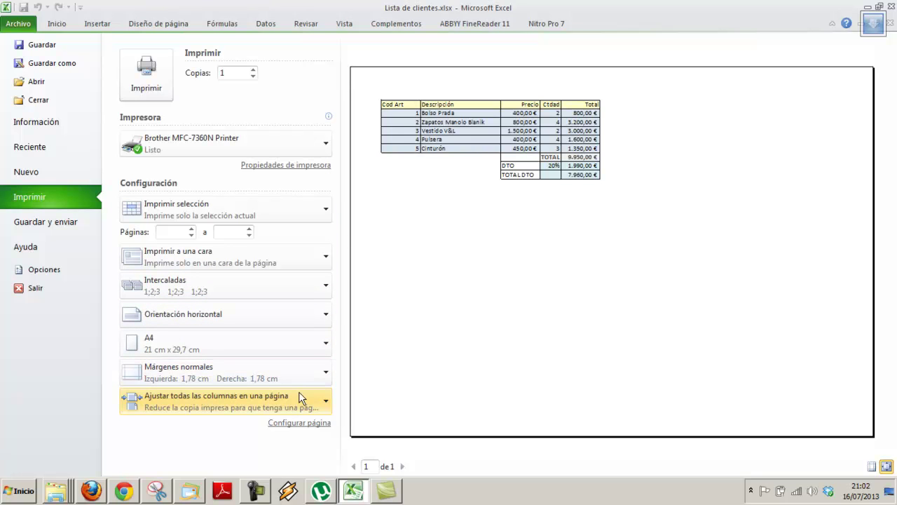
# In Configurar página, scale the printout to a custom 150%.
pyautogui.click(302, 423)
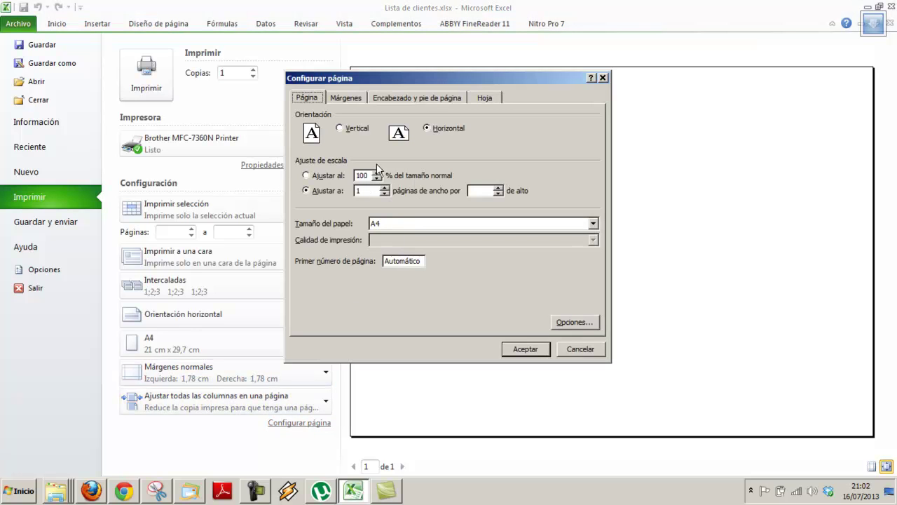
pyautogui.click(333, 174)
pyautogui.moveTo(423, 79)
pyautogui.mouseDown()
pyautogui.moveTo(427, 170)
pyautogui.moveTo(413, 206)
pyautogui.mouseUp()
pyautogui.click(363, 306)
pyautogui.click(363, 306)
pyautogui.click(363, 305)
pyautogui.click(363, 306)
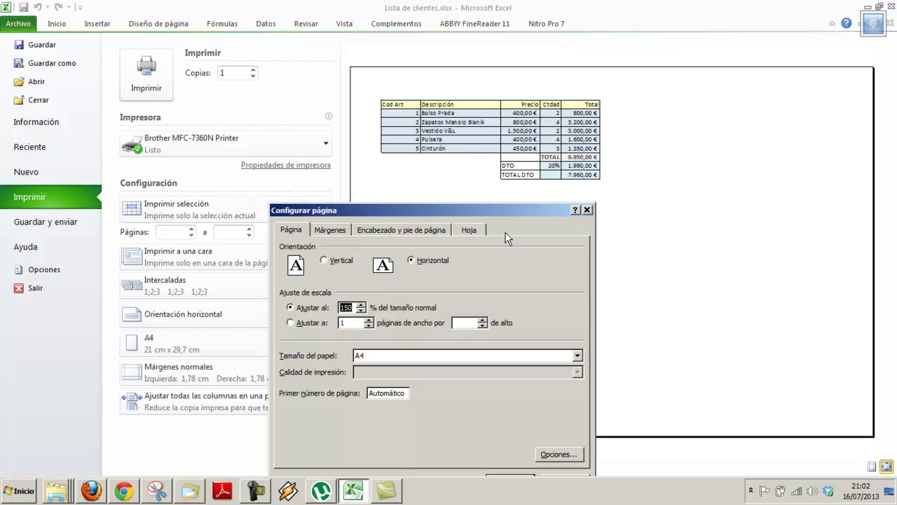
pyautogui.moveTo(505, 211); pyautogui.dragTo(516, 167)
pyautogui.click(517, 437)
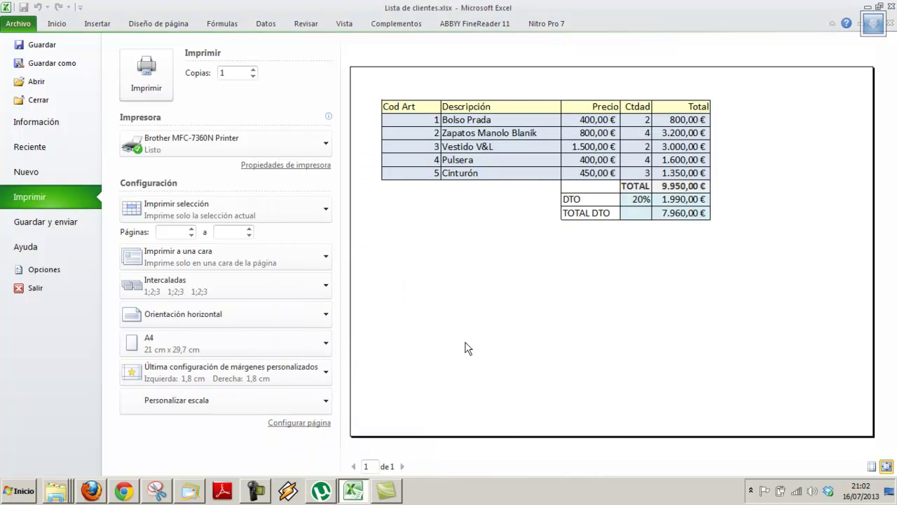
# On the Márgenes tab, centre the table horizontally and vertically.
pyautogui.click(287, 423)
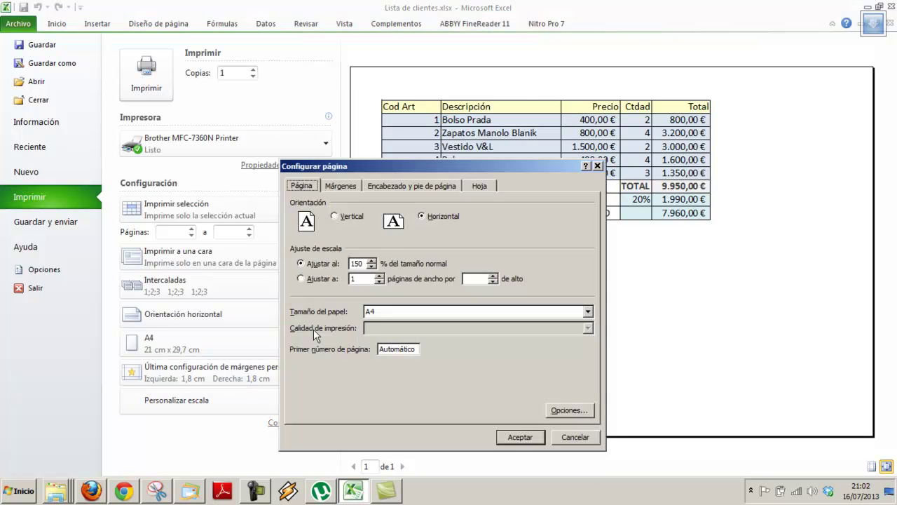
pyautogui.click(351, 184)
pyautogui.click(329, 368)
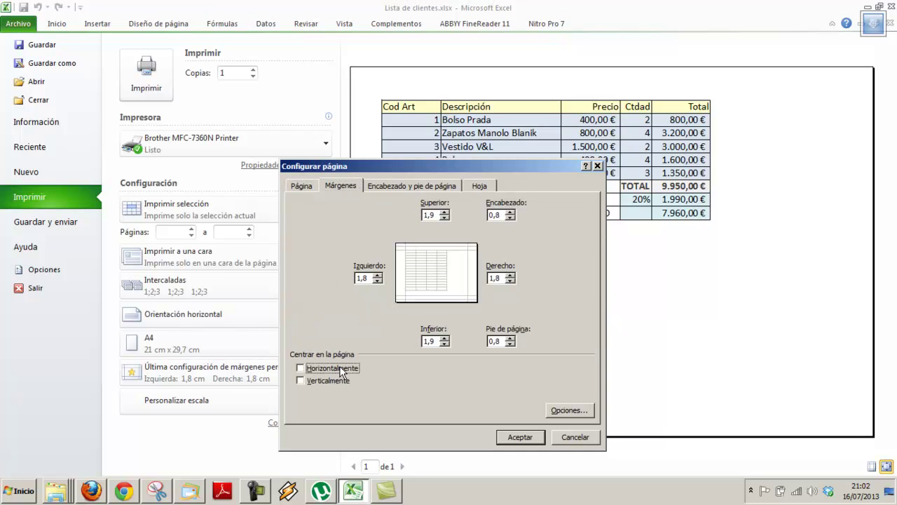
pyautogui.click(334, 382)
pyautogui.click(521, 437)
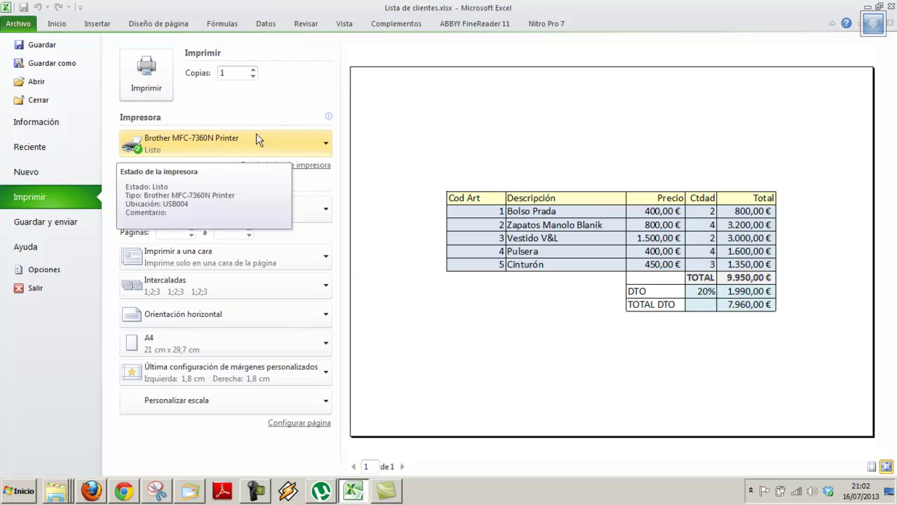
# Return to the worksheet and select the sales table A1:E9.
pyautogui.click(57, 23)
pyautogui.click(166, 144)
pyautogui.moveTo(100, 144); pyautogui.dragTo(525, 341)
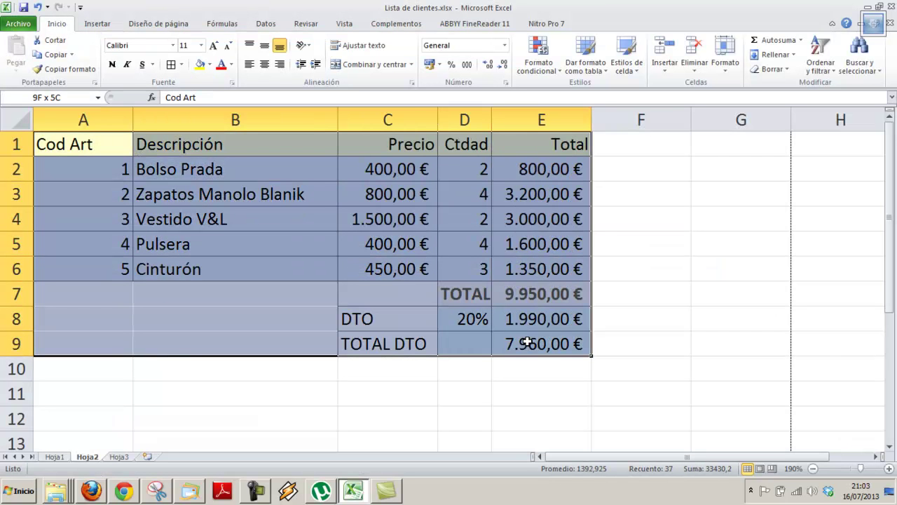
# Type 1d2gd12fg in C11 and asdafasdfasfs in E12, then reselect A1:E9.
pyautogui.click(356, 385)
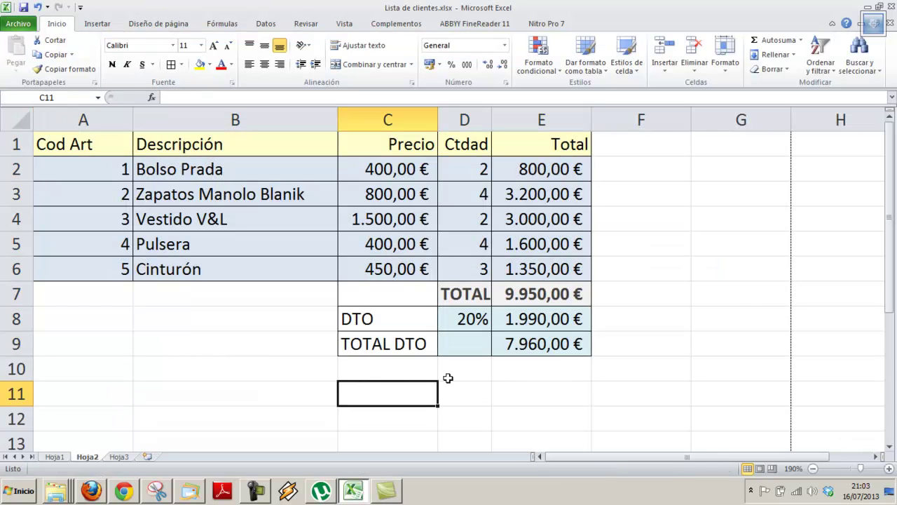
pyautogui.write('1d2gd12fg')
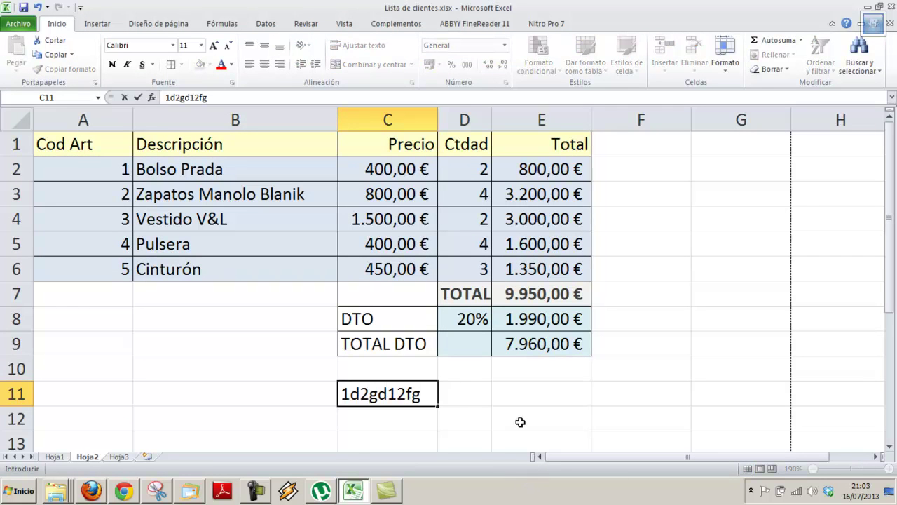
pyautogui.click(526, 418)
pyautogui.write('asdafasdfasfs')
pyautogui.press('Return')
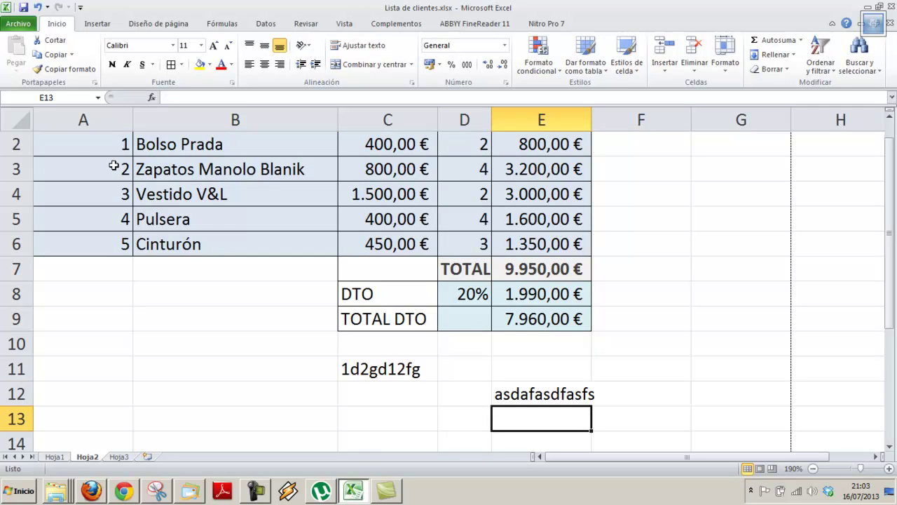
pyautogui.scroll(1, 112, 162)
pyautogui.moveTo(91, 144); pyautogui.dragTo(537, 337)
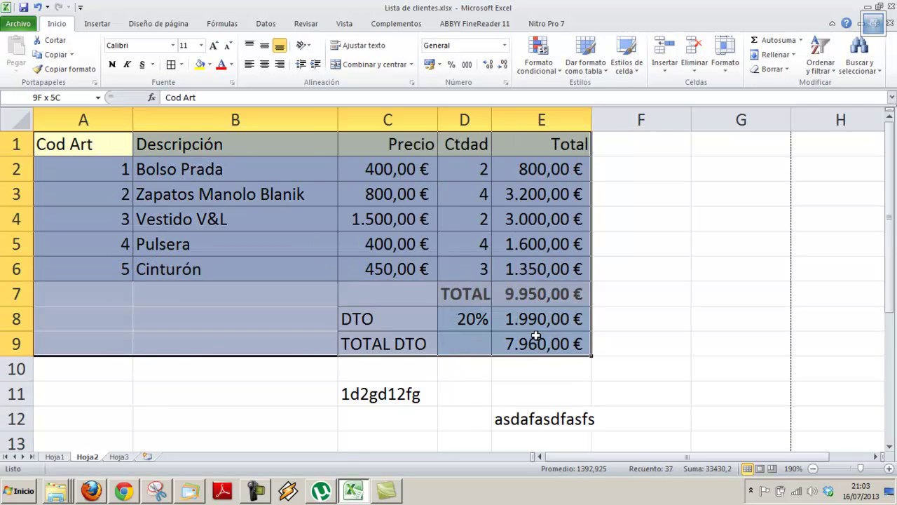
# Open the print preview and switch the page to portrait orientation.
pyautogui.click(23, 27)
pyautogui.click(45, 199)
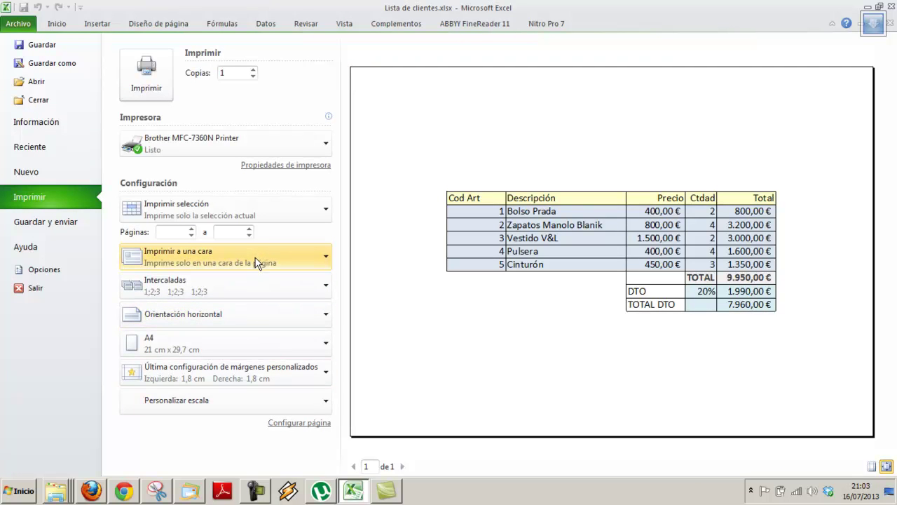
pyautogui.click(211, 313)
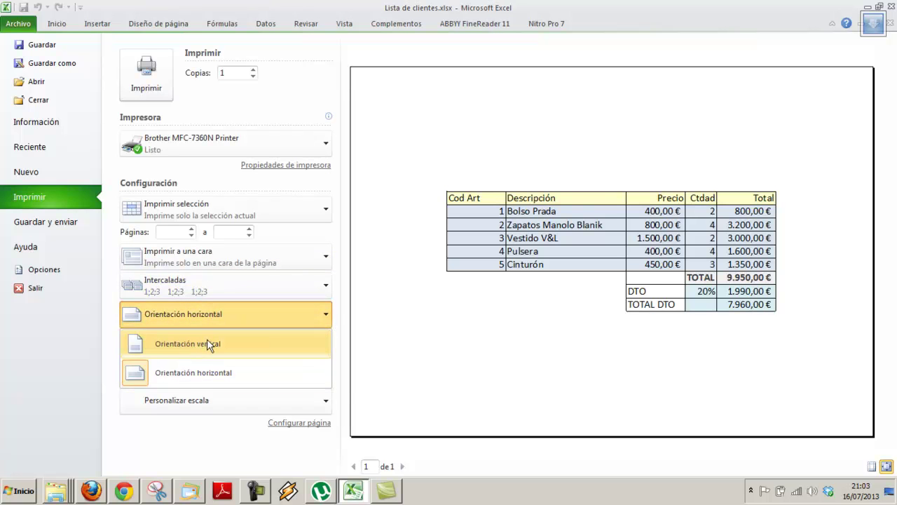
pyautogui.click(206, 343)
# In Page Setup, set 100% scale and untick horizontal and vertical centring.
pyautogui.click(300, 424)
pyautogui.click(374, 267)
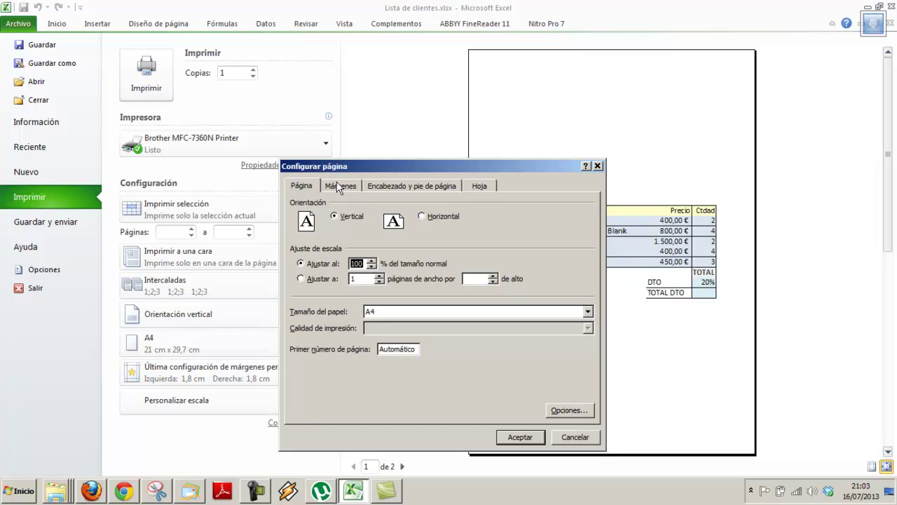
pyautogui.click(396, 188)
pyautogui.click(480, 186)
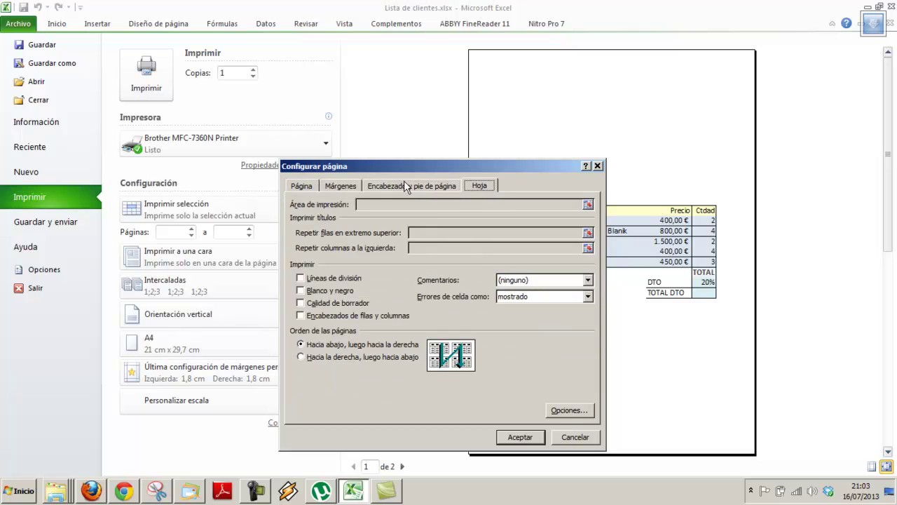
pyautogui.click(341, 186)
pyautogui.click(330, 368)
pyautogui.click(328, 380)
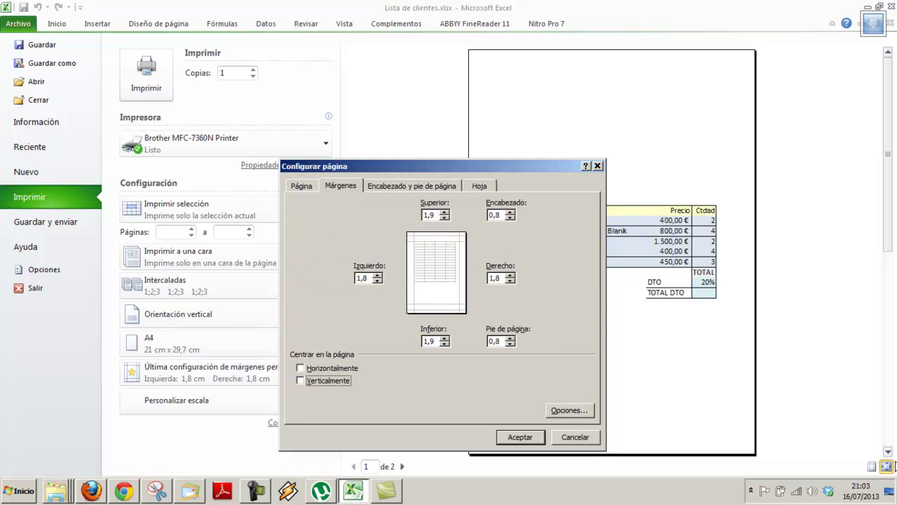
pyautogui.click(520, 436)
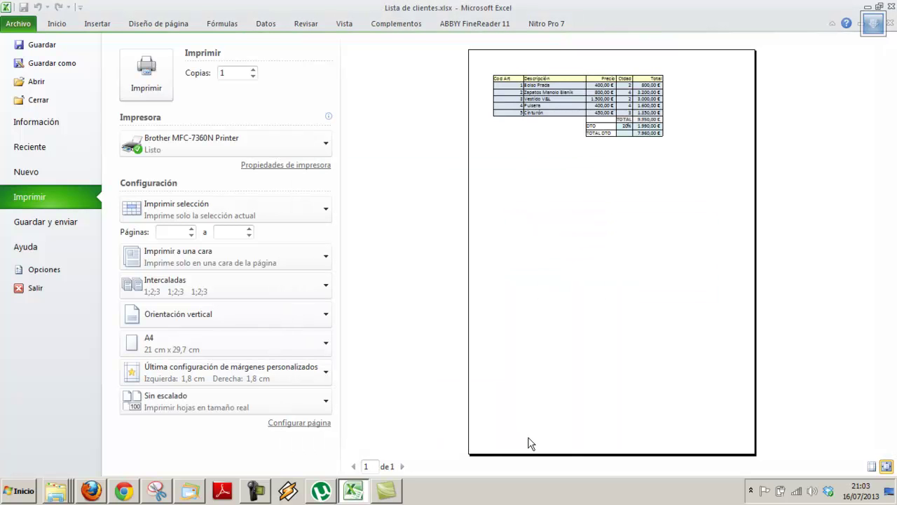
# Reopen the selection's print preview from the worksheet and choose Orientación horizontal.
pyautogui.click(155, 74)
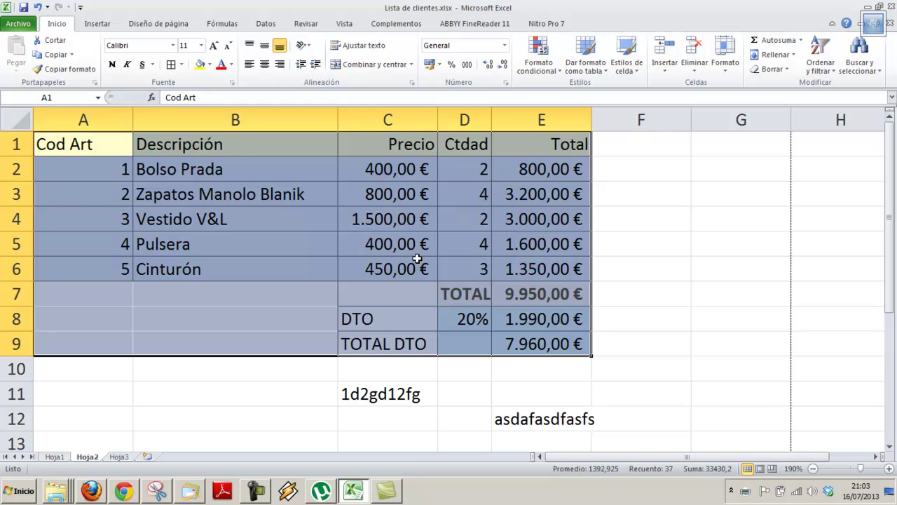
pyautogui.scroll(-4, 388, 256)
pyautogui.scroll(4, 388, 256)
pyautogui.click(18, 23)
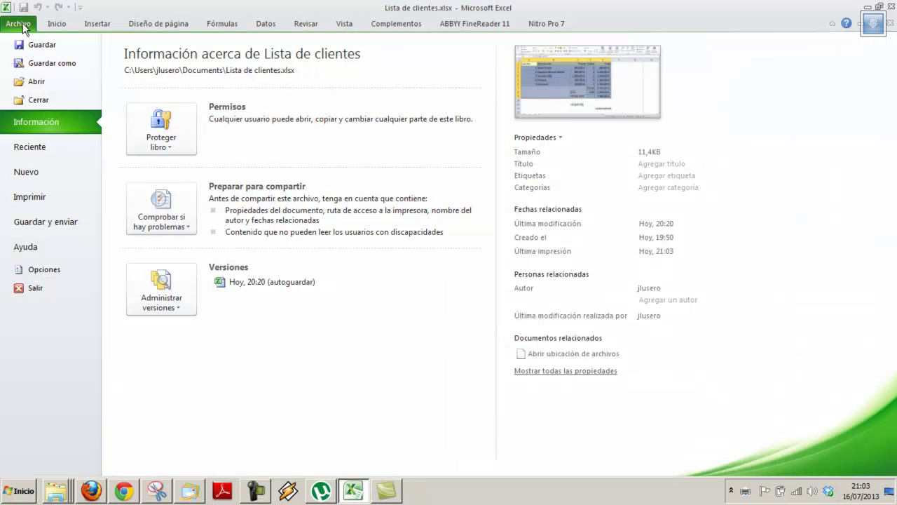
pyautogui.click(88, 196)
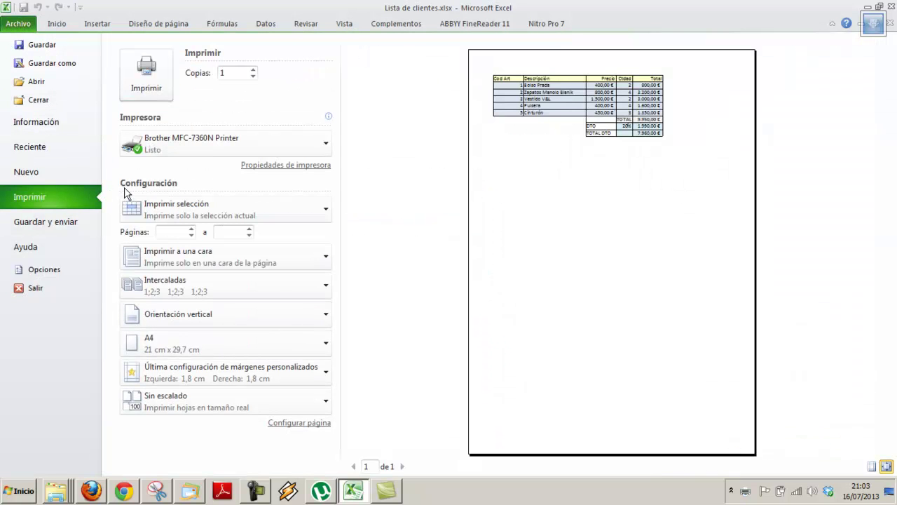
pyautogui.click(258, 317)
pyautogui.click(238, 370)
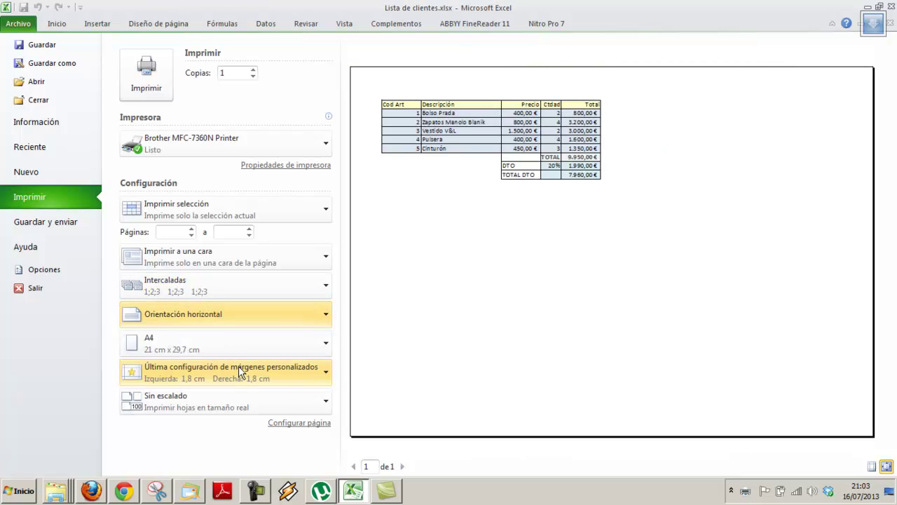
# Raise the Page Setup print scale to 150%.
pyautogui.click(306, 423)
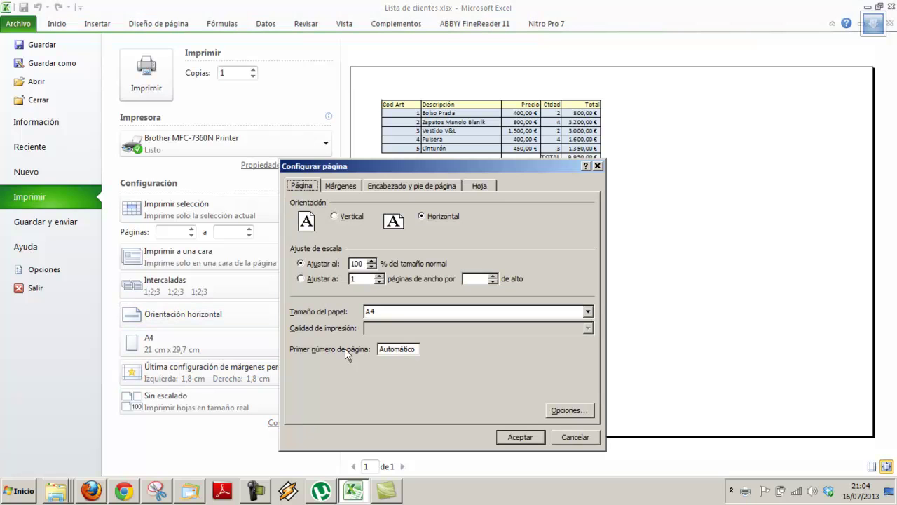
pyautogui.click(372, 261)
pyautogui.click(372, 261)
pyautogui.click(372, 261)
pyautogui.click(371, 261)
pyautogui.click(372, 261)
pyautogui.click(532, 436)
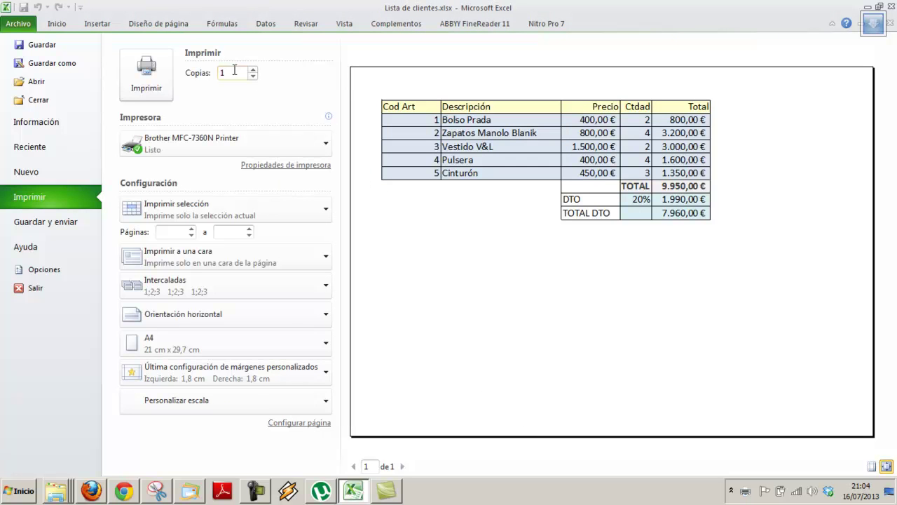
# Tick Horizontally and Vertically centring on the Margins tab, then recheck the settings.
pyautogui.click(298, 423)
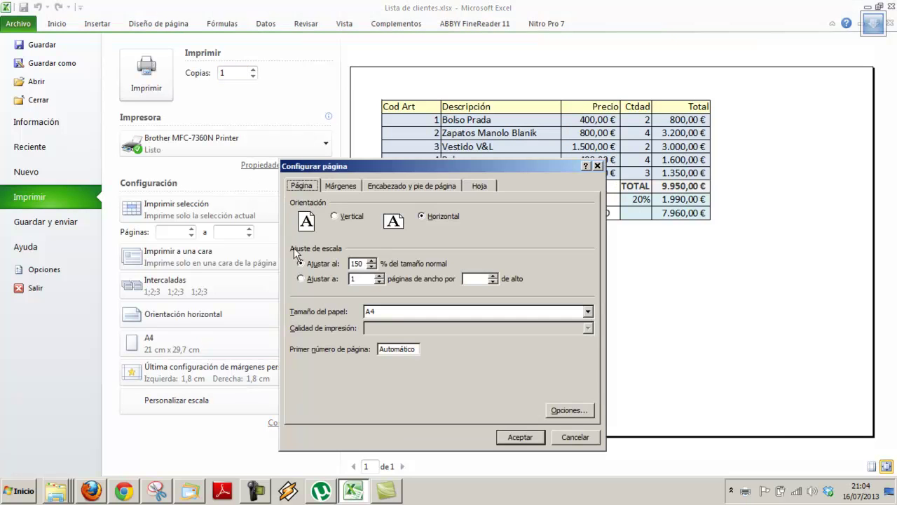
pyautogui.click(341, 185)
pyautogui.click(328, 368)
pyautogui.click(332, 381)
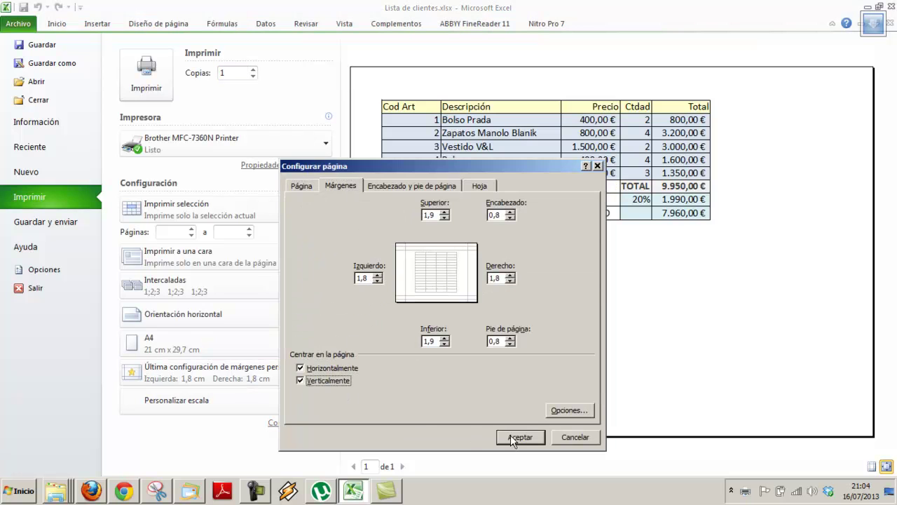
pyautogui.click(518, 437)
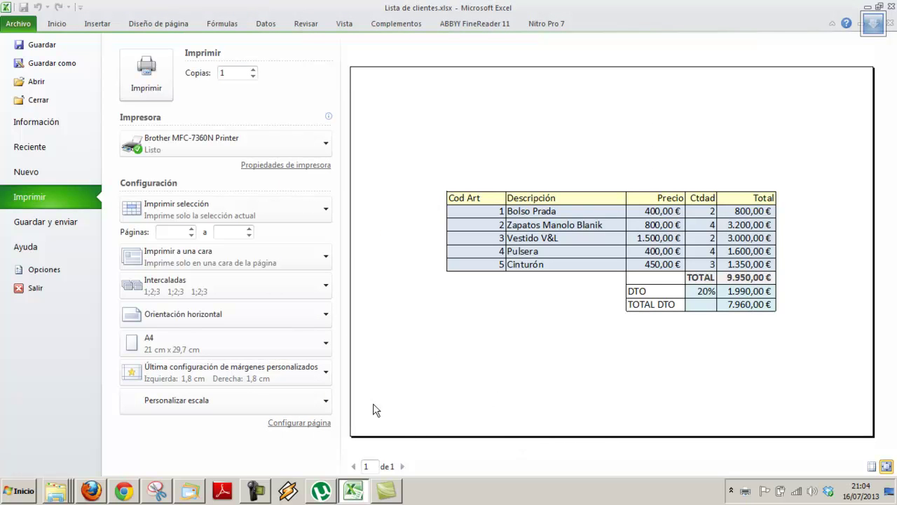
pyautogui.click(309, 423)
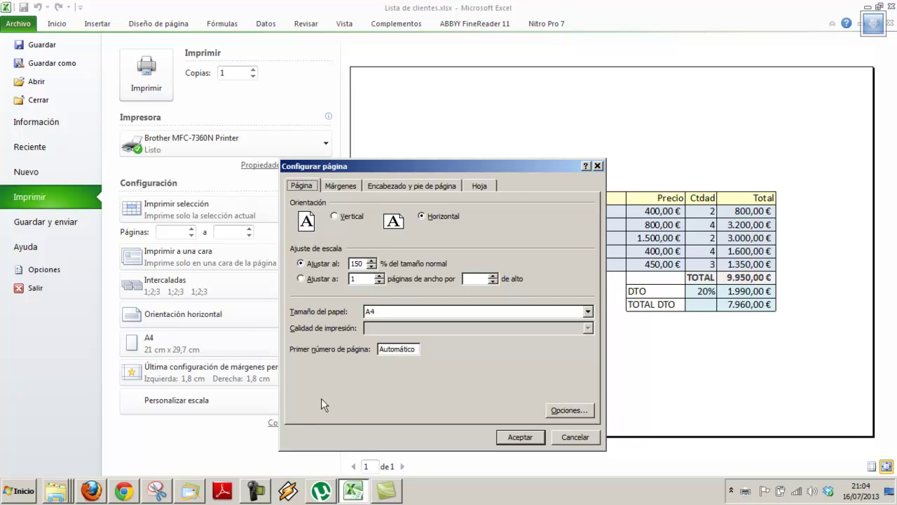
pyautogui.click(341, 187)
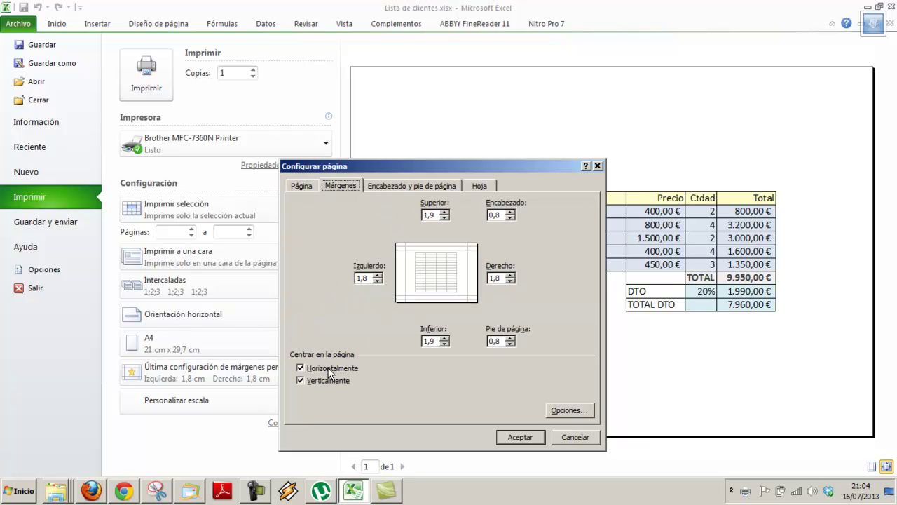
pyautogui.click(516, 438)
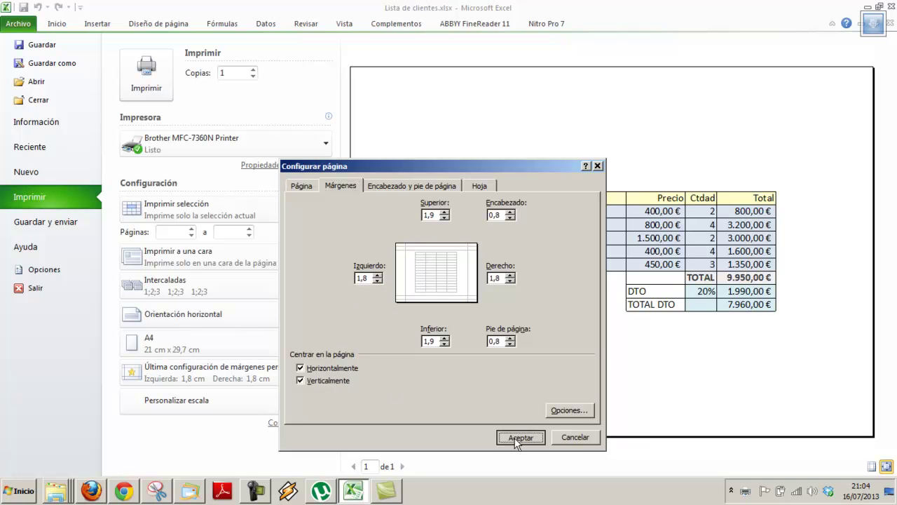
# Print the landscape, 150%, centred sales table and return to the Hoja2 worksheet.
pyautogui.click(146, 73)
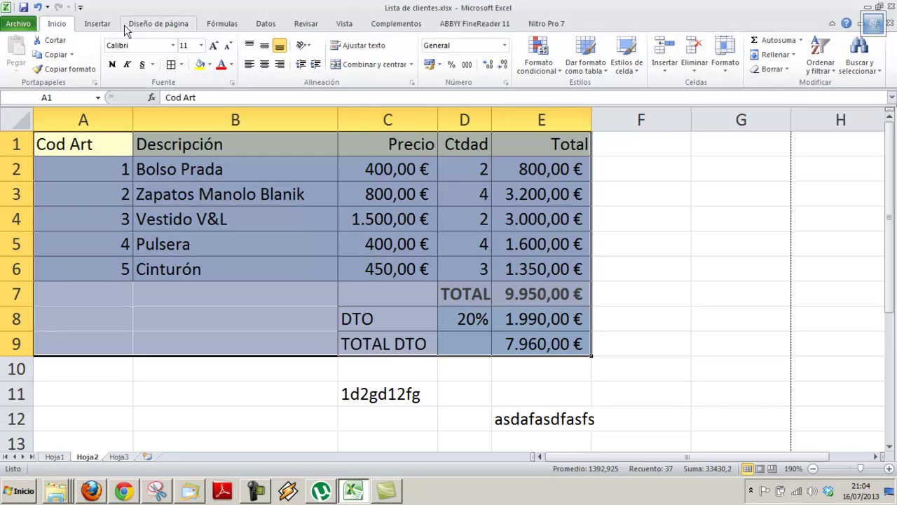
pyautogui.click(257, 491)
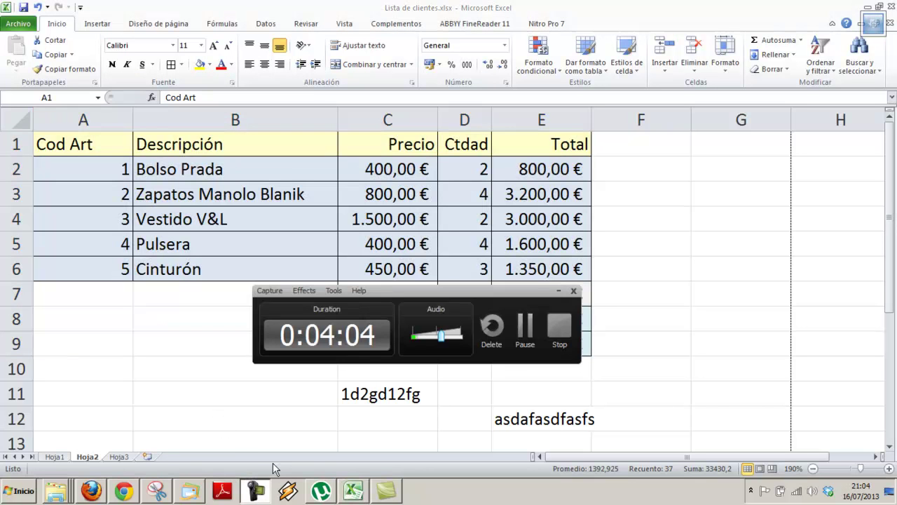